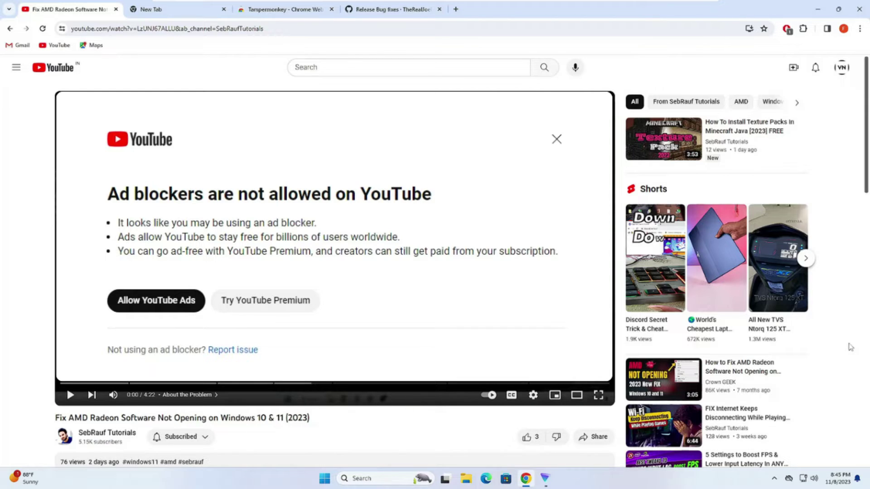
# On chrome://flags, search 'heavy ad' and set Heavy ad privacy mitigations to Disabled
pyautogui.hotkey('ctrl', 'Tab')
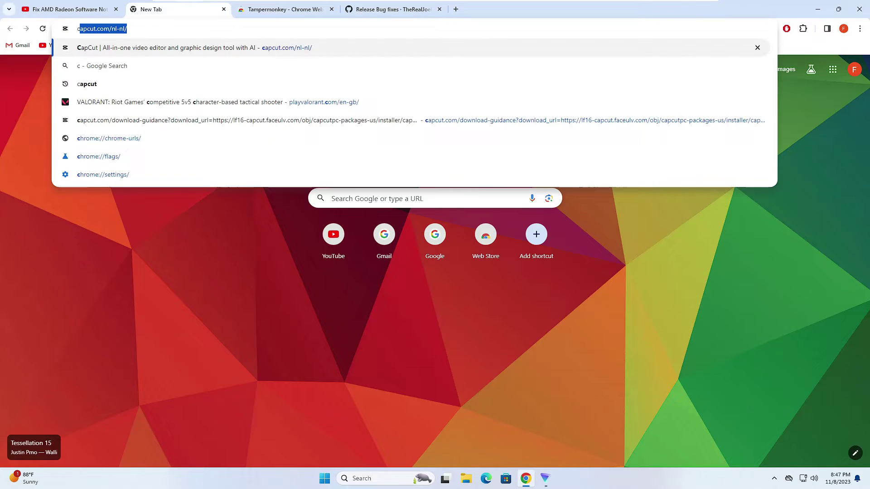
pyautogui.write('chrome://f')
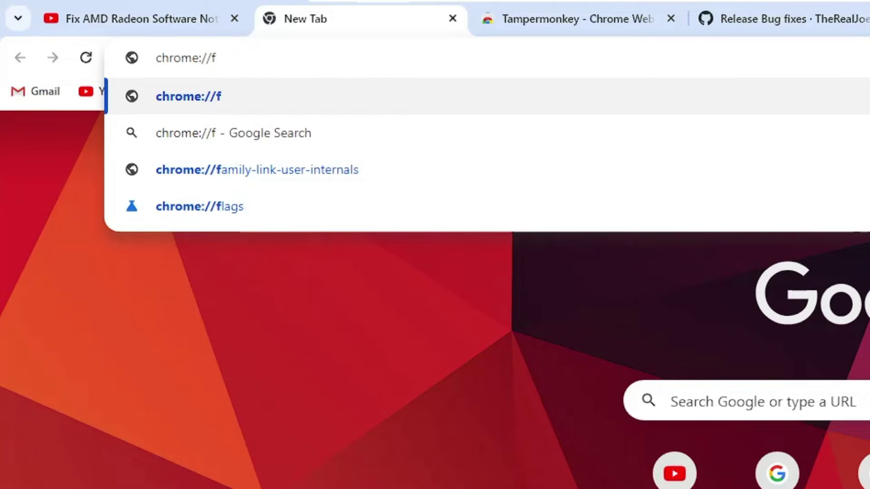
pyautogui.write('lags')
pyautogui.press('Return')
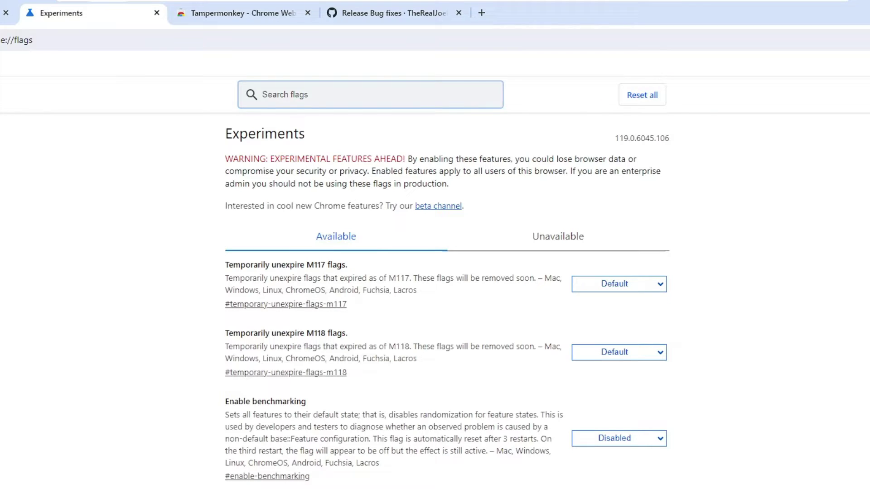
pyautogui.write('heavy ads')
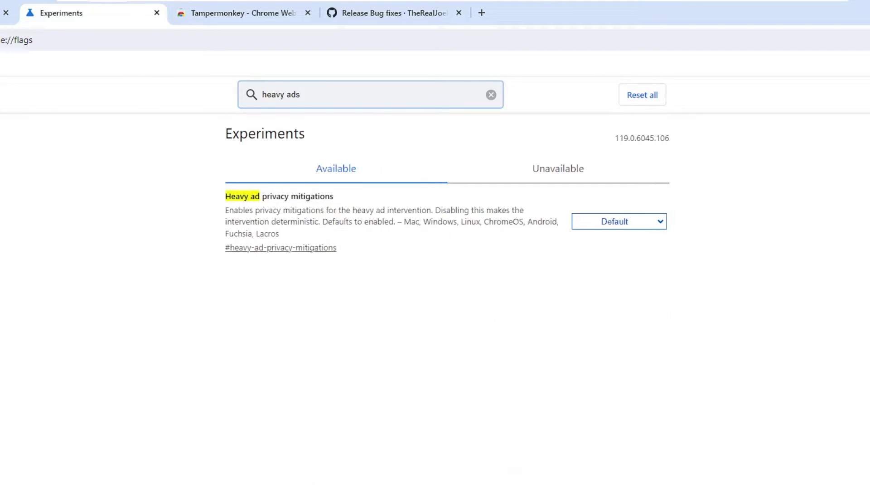
pyautogui.press('BackSpace')
pyautogui.click(642, 226)
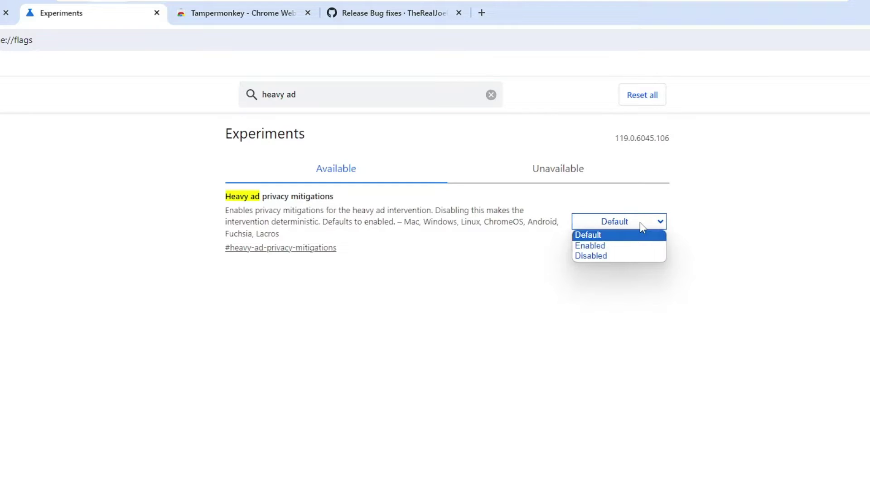
pyautogui.click(599, 254)
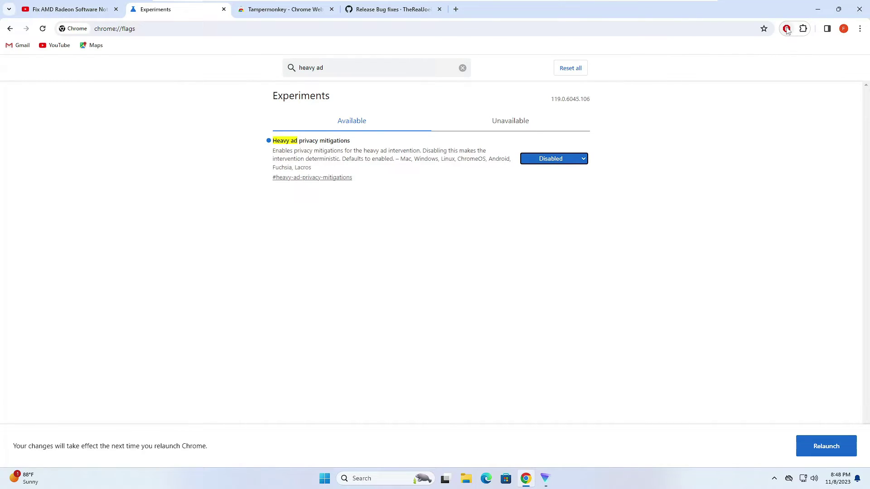
# Remove AdBlock from Chrome, close its uninstall feedback page, and return to the Tampermonkey store tab
pyautogui.click(803, 29)
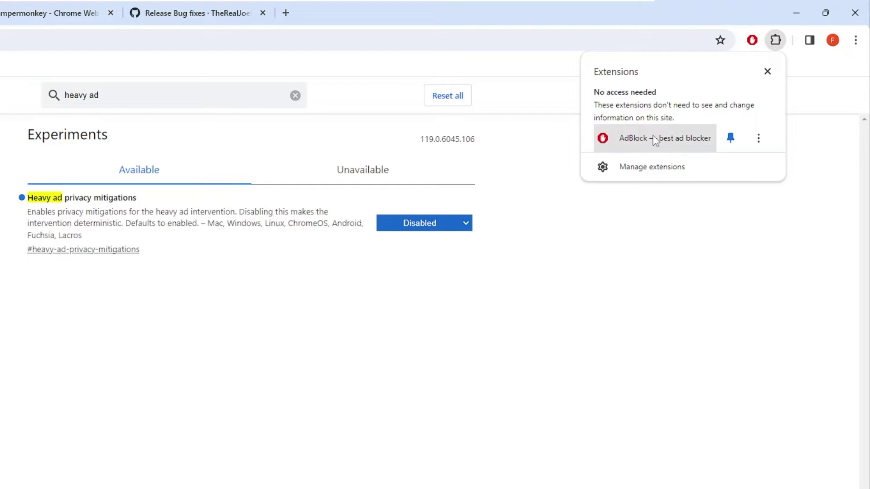
pyautogui.click(760, 139)
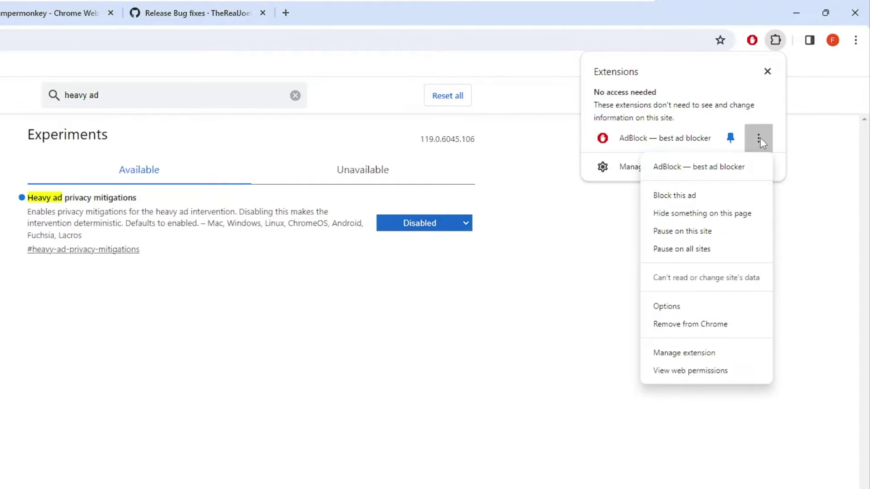
pyautogui.click(696, 332)
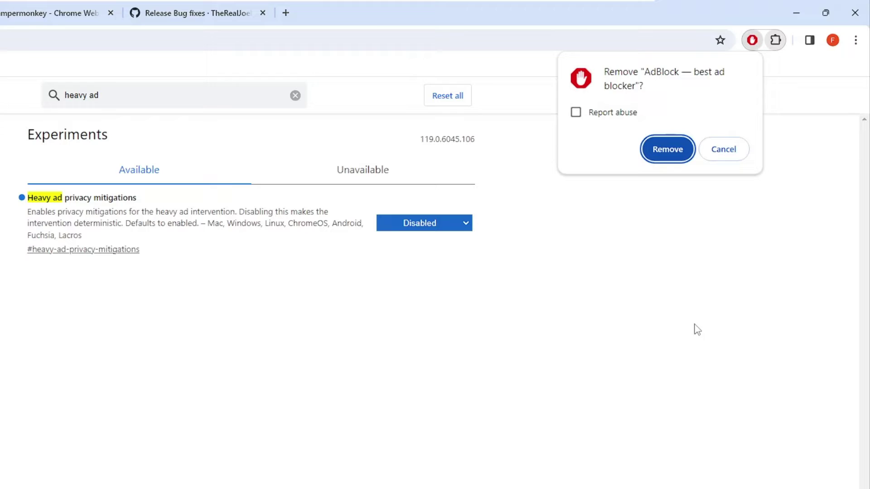
pyautogui.click(672, 153)
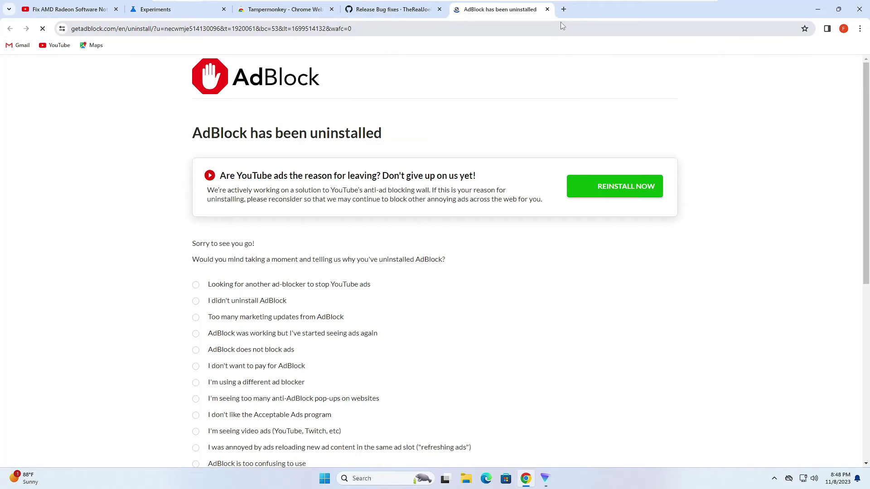
pyautogui.click(415, 12)
pyautogui.click(285, 9)
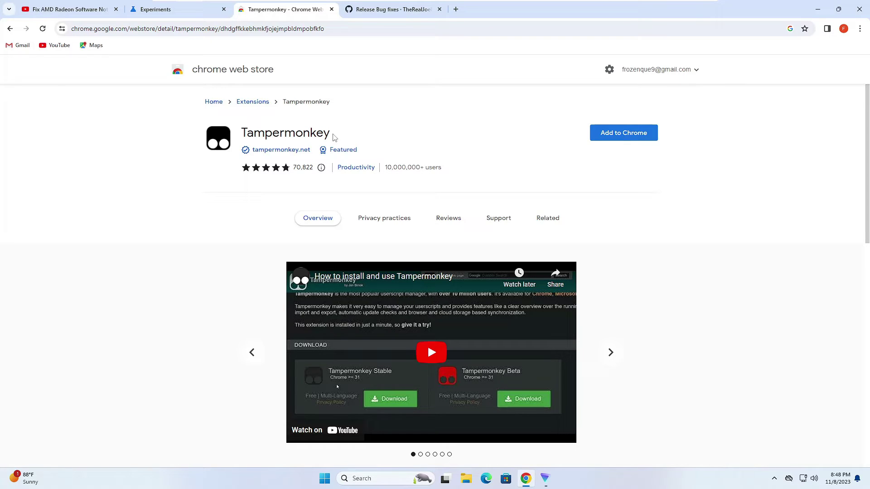
# Add Tampermonkey to Chrome, pin it to the toolbar, and check its menu
pyautogui.click(595, 136)
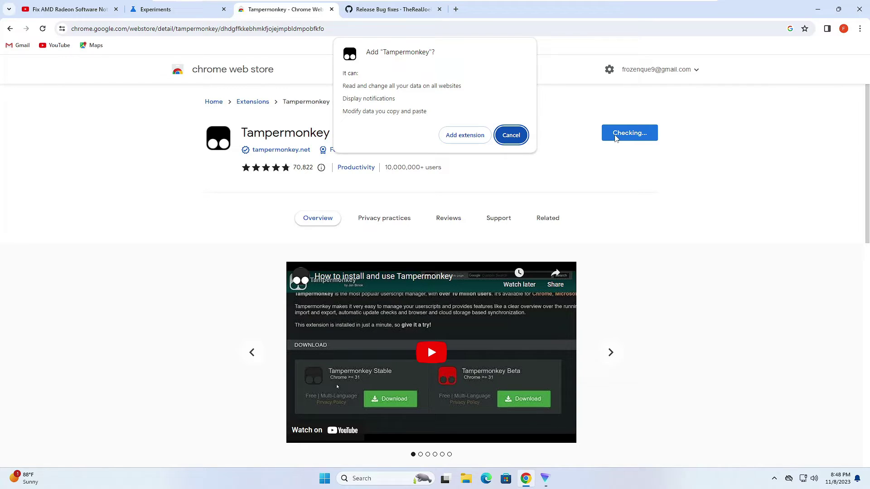
pyautogui.click(470, 141)
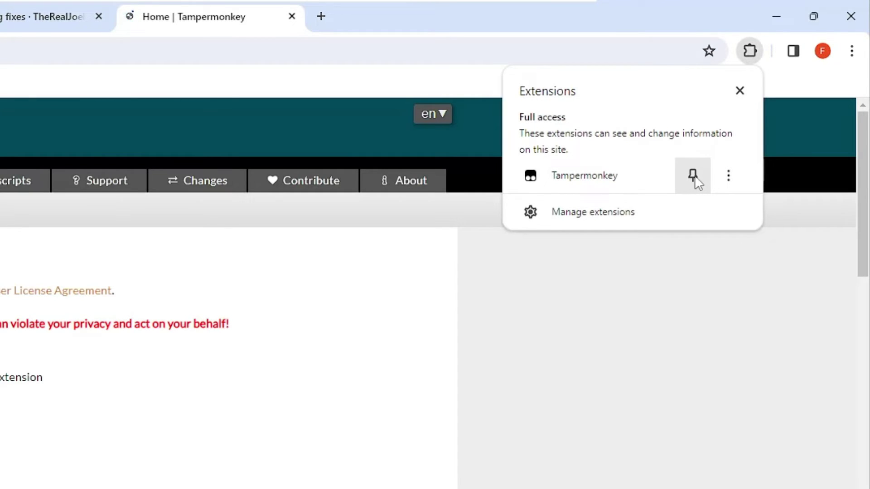
pyautogui.click(693, 175)
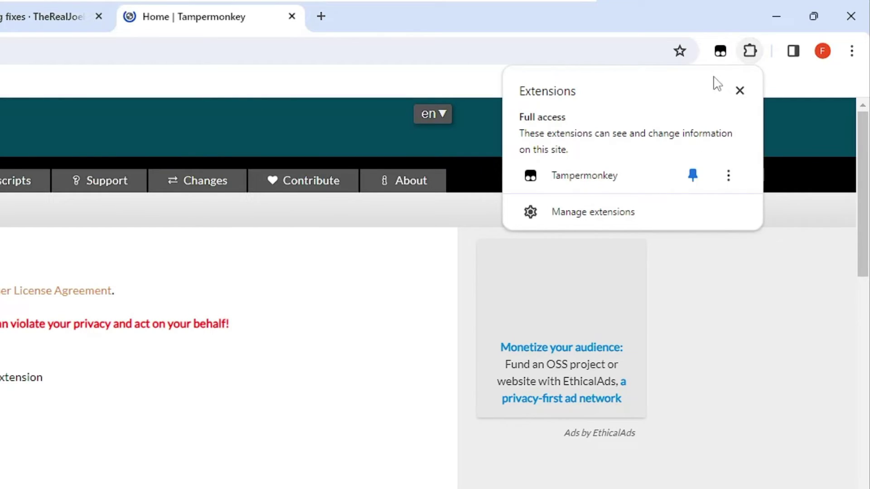
pyautogui.click(701, 26)
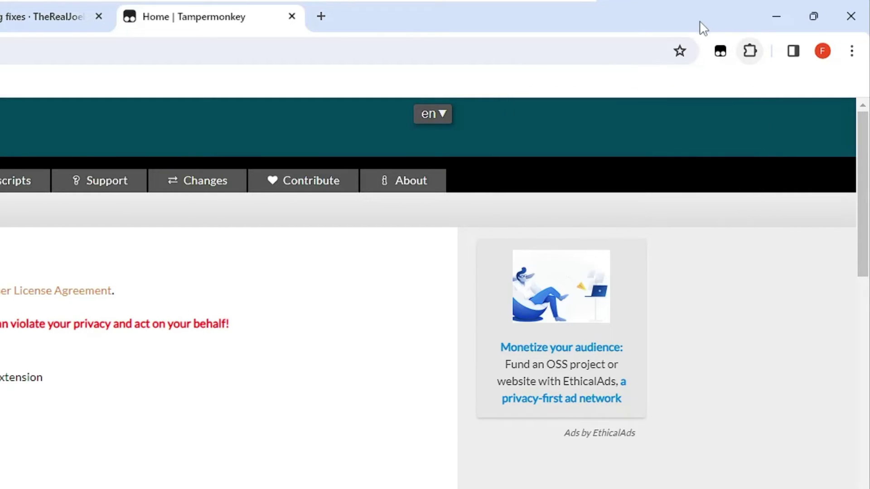
pyautogui.click(721, 52)
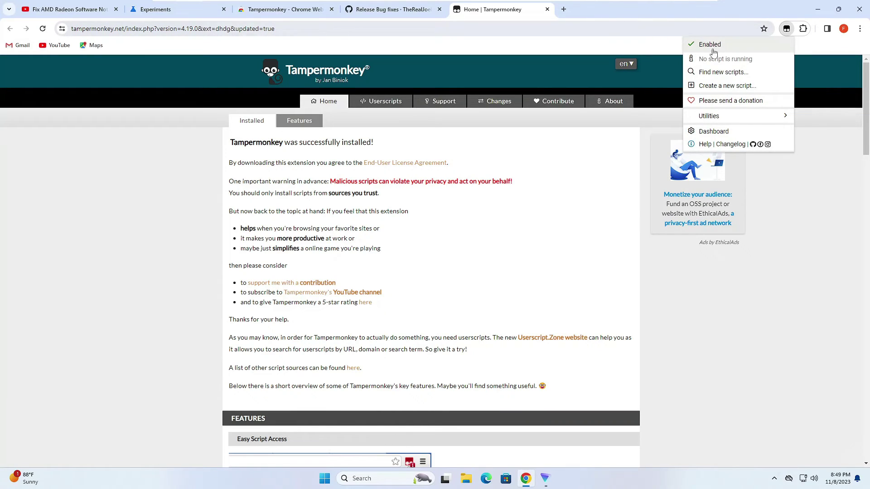
pyautogui.click(673, 13)
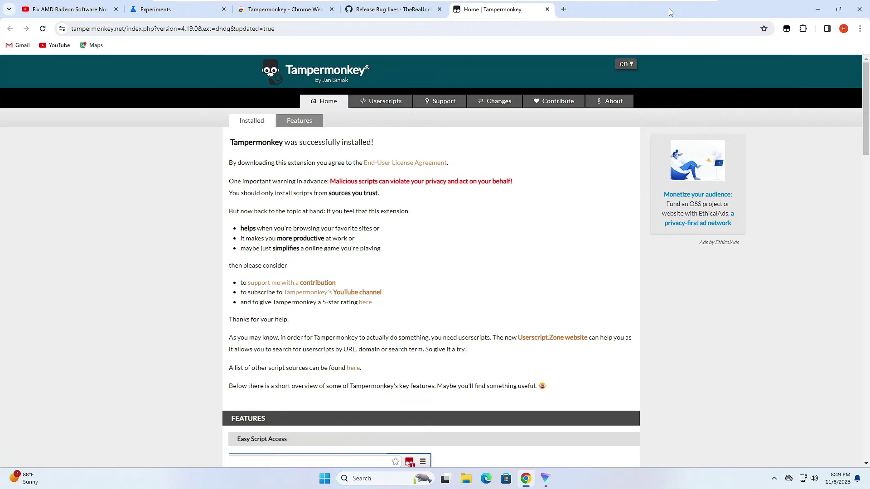
# Switch to the RemoveAdblockThing v9 'Bug fixes' release tab on GitHub
pyautogui.click(362, 13)
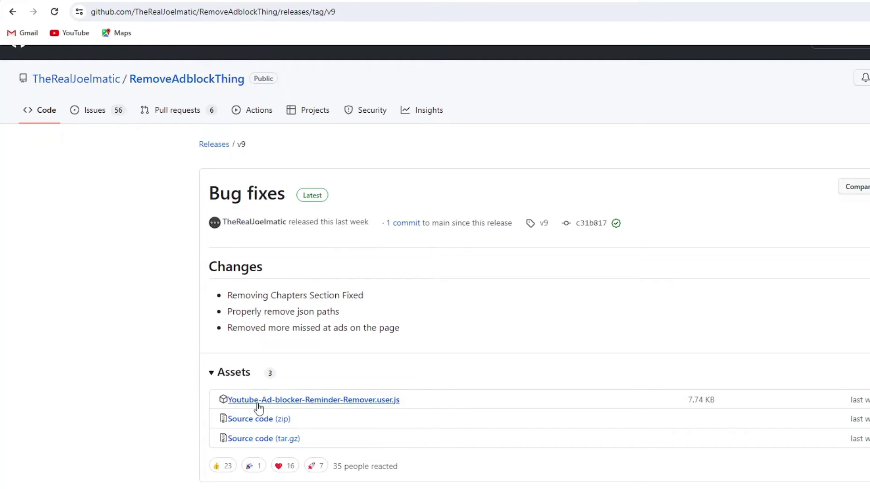
# Open the Youtube-Ad-blocker-Reminder-Remover.user.js asset and install it in Tampermonkey
pyautogui.click(371, 401)
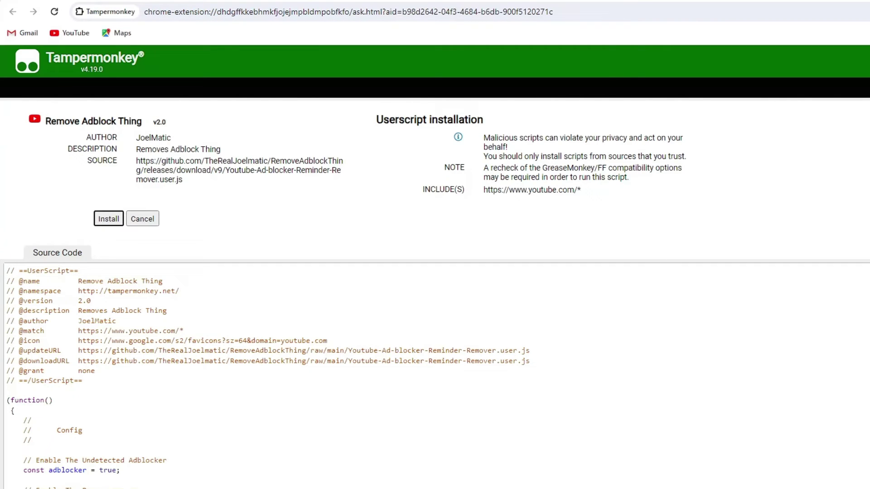
pyautogui.scroll(-1, 371, 400)
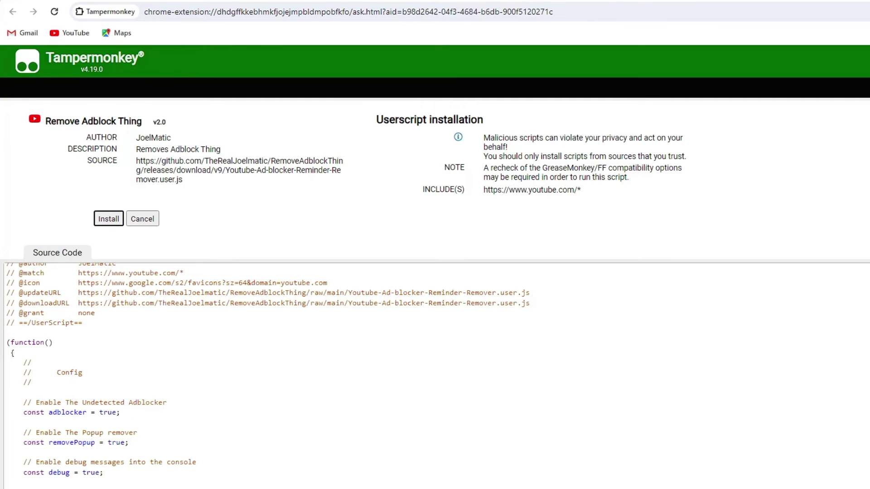
pyautogui.click(109, 219)
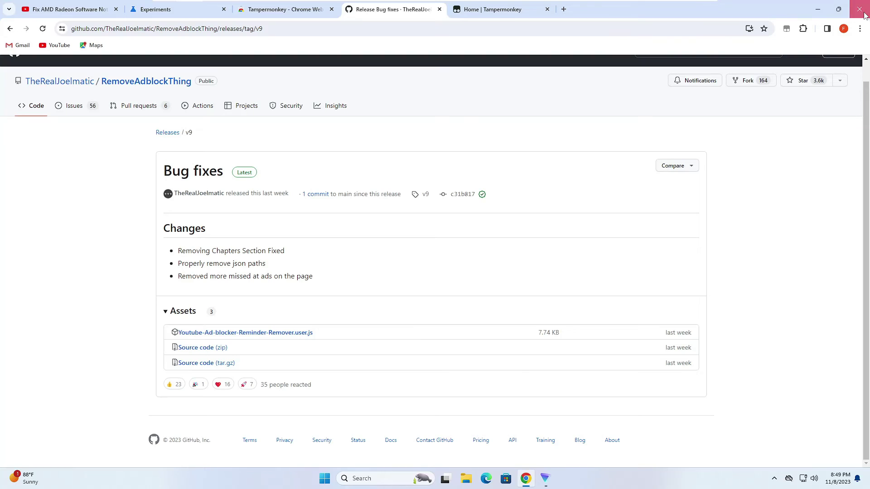
# Restart Chrome and go to youtube.com
pyautogui.click(860, 10)
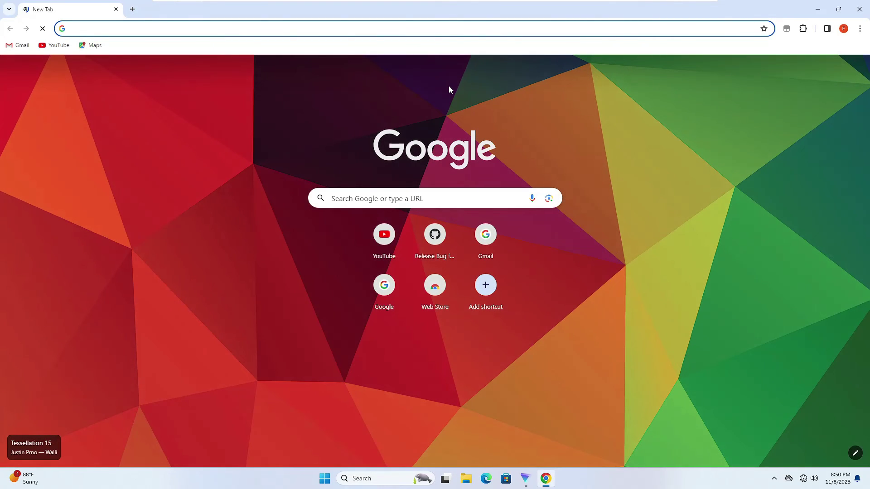
pyautogui.write('you')
pyautogui.press('Return')
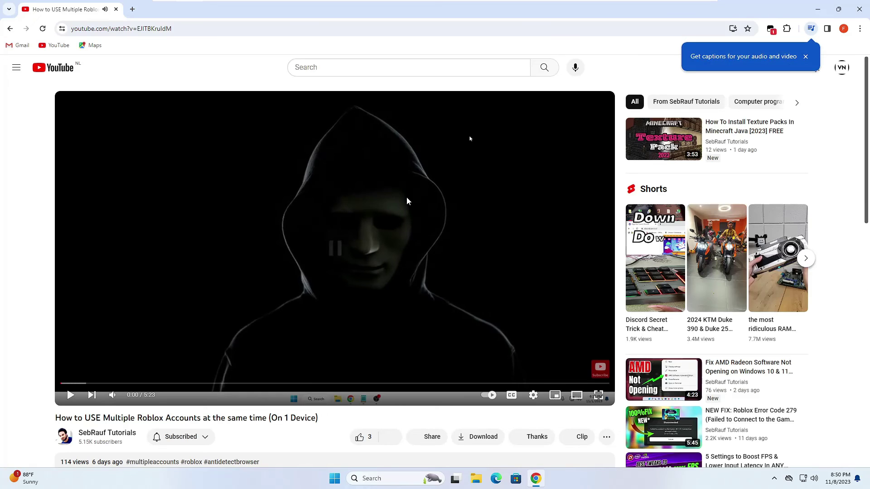
# Mute the video and open the recommended Fix AMD Radeon Software videos, with no ad-blocker warning
pyautogui.click(406, 201)
pyautogui.click(113, 396)
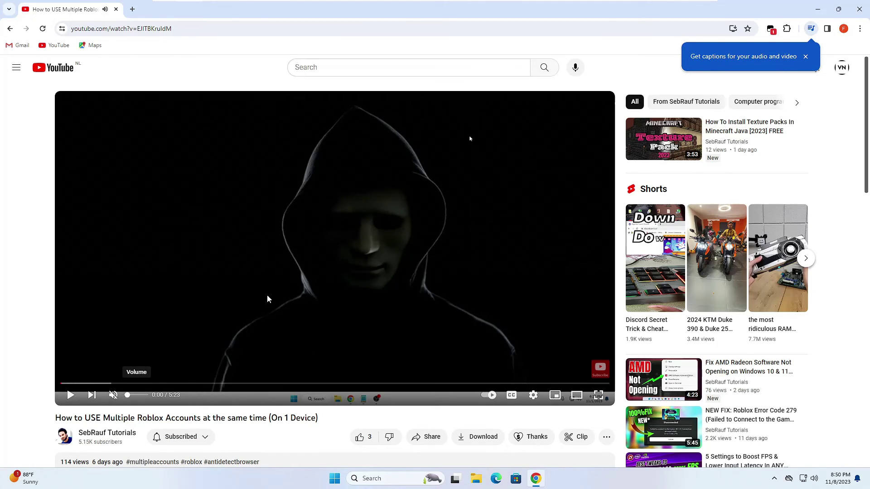
pyautogui.scroll(-2, 275, 288)
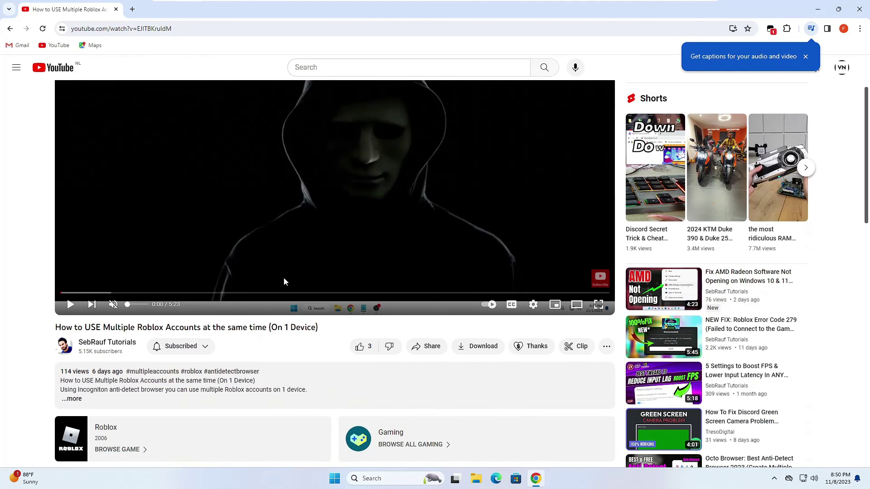
pyautogui.click(708, 282)
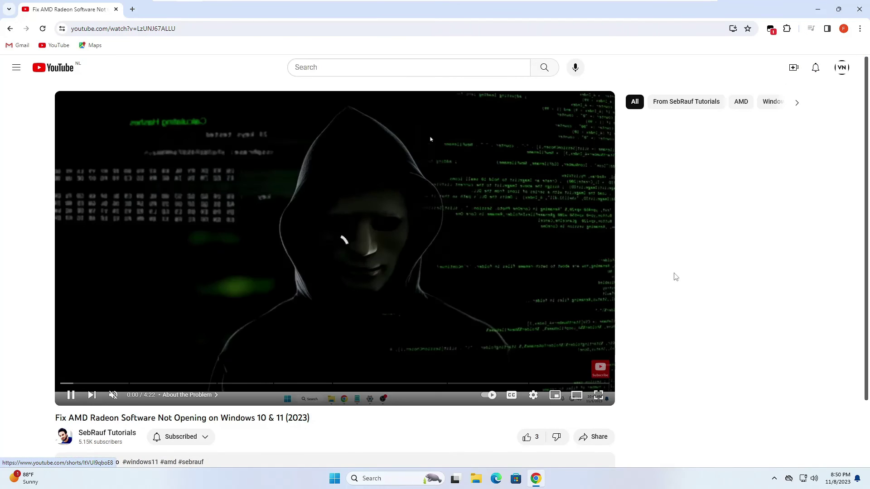
pyautogui.click(468, 219)
pyautogui.scroll(-4, 470, 218)
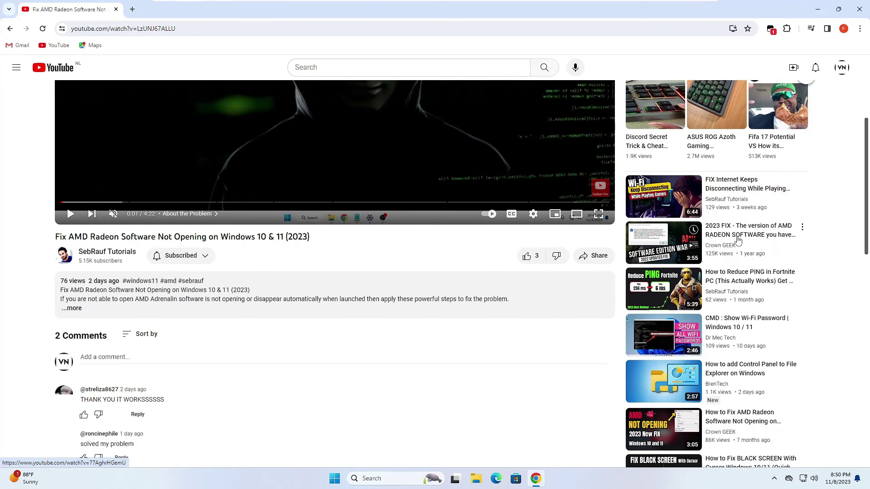
pyautogui.click(738, 240)
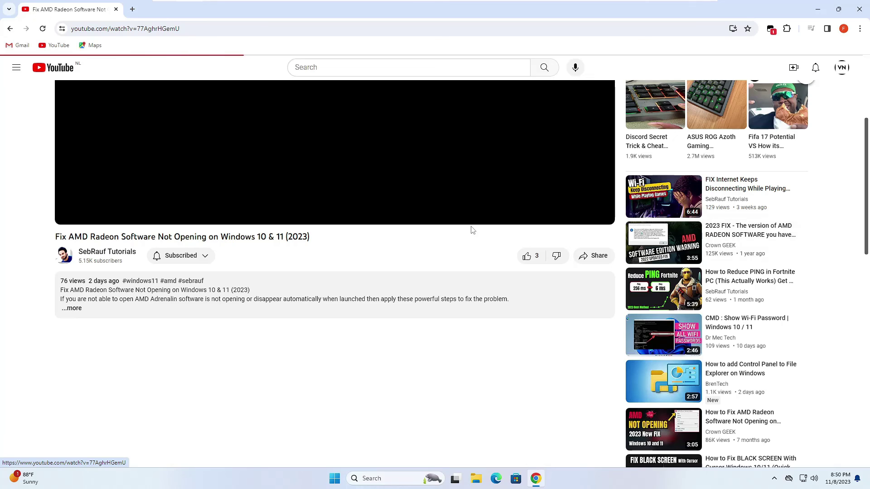